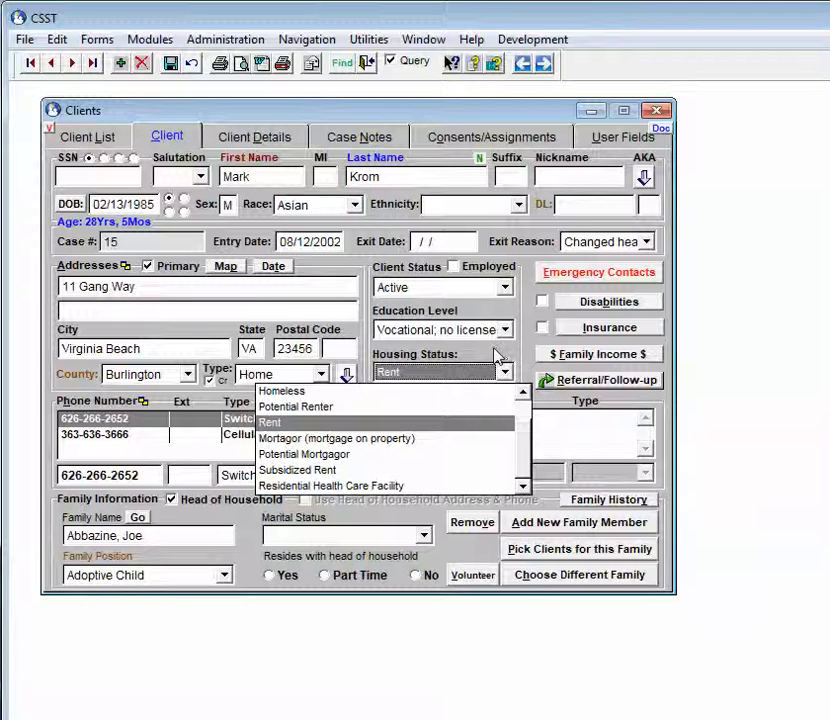
Close the Housing Status choices and turn on the Show Categories option for the client form.
left_click(491, 349)
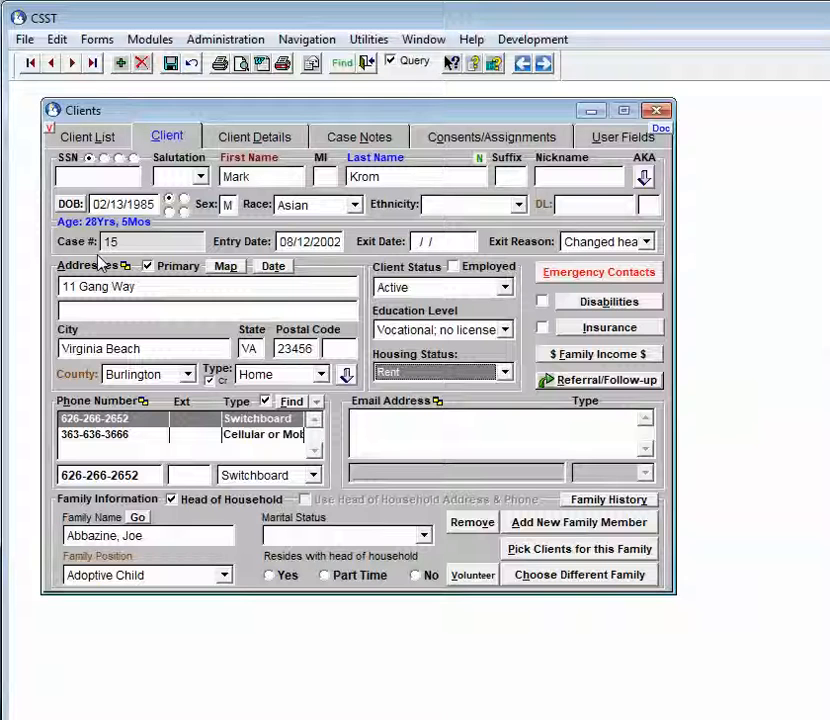
left_click(218, 40)
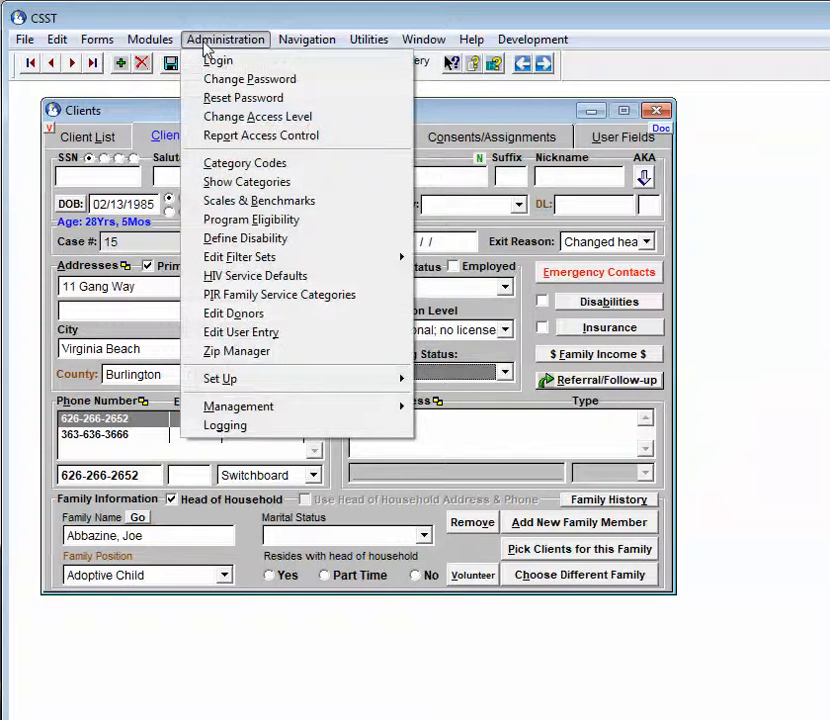
left_click(248, 187)
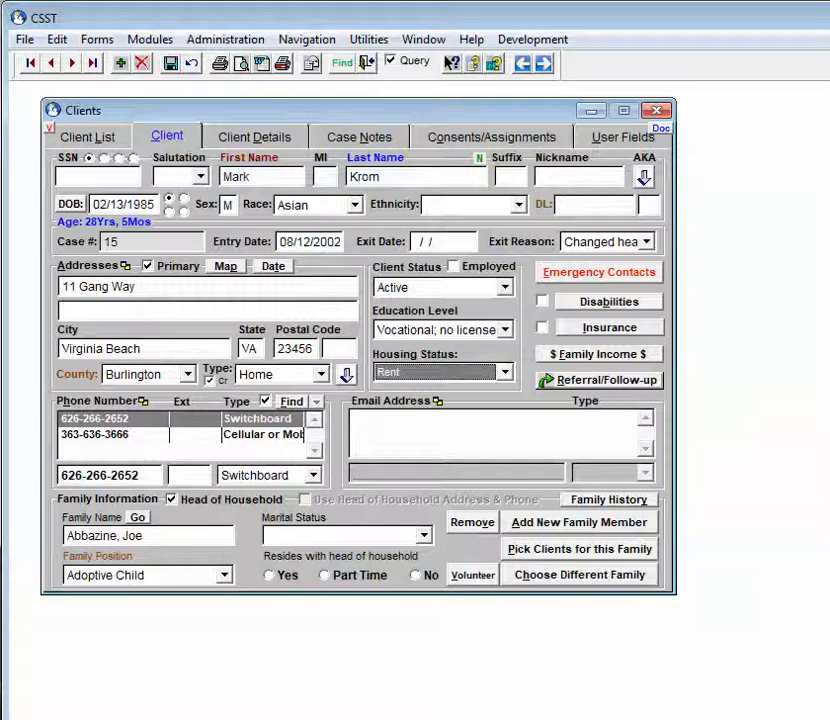
left_click(222, 42)
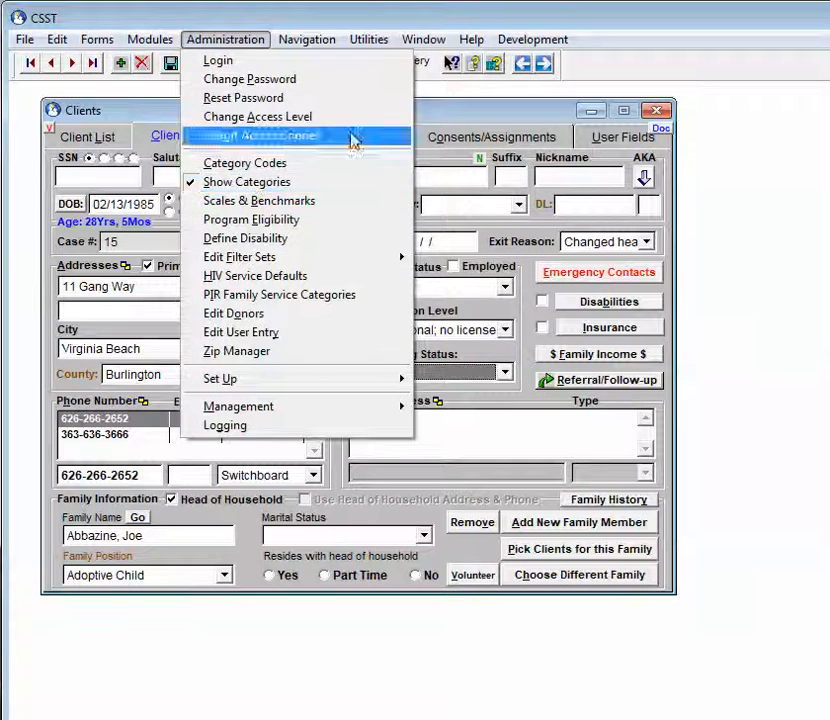
left_click(459, 120)
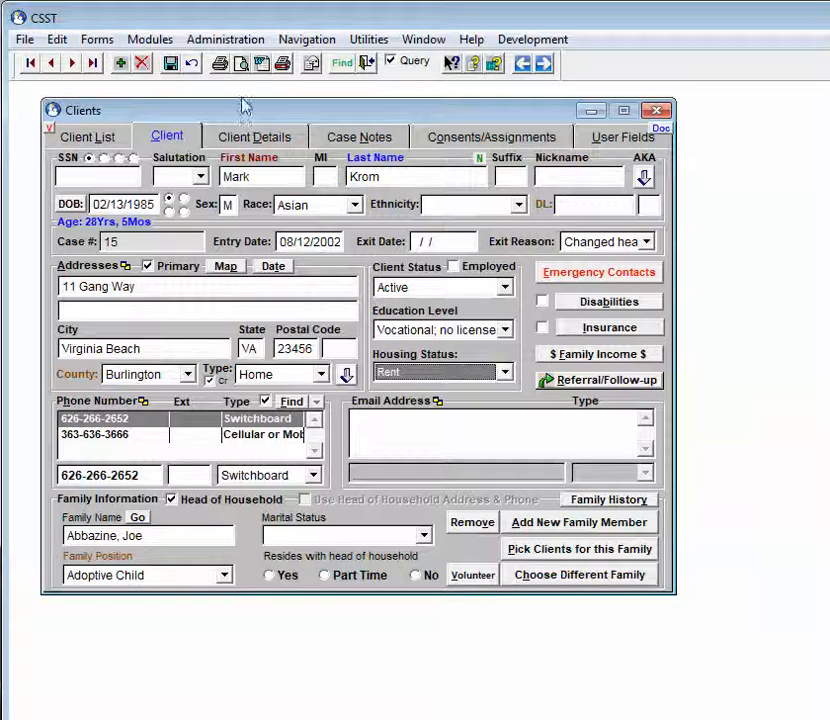
Open the Category Codes editor and select the OccupancyStatus category for editing.
left_click(222, 41)
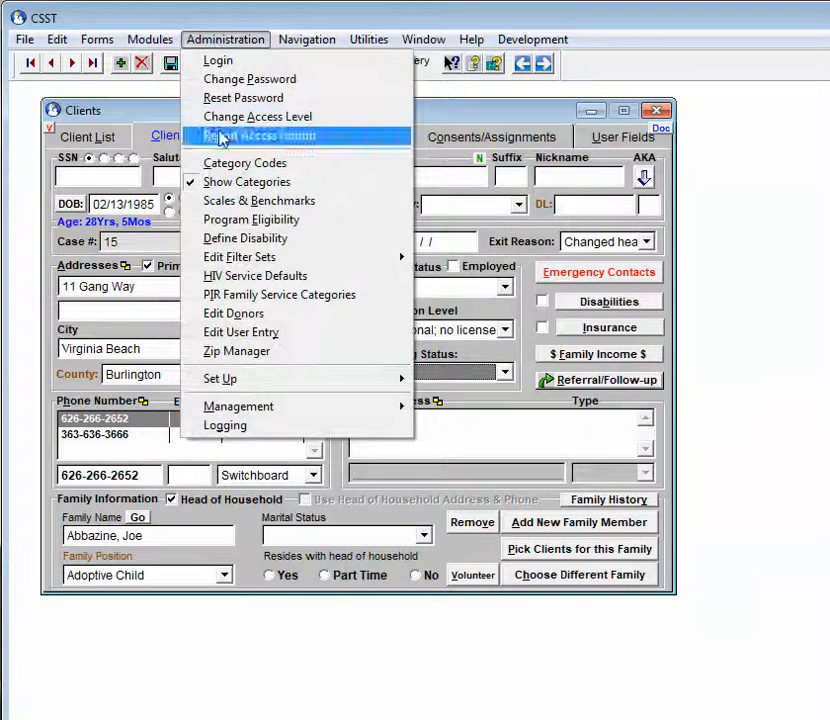
left_click(225, 164)
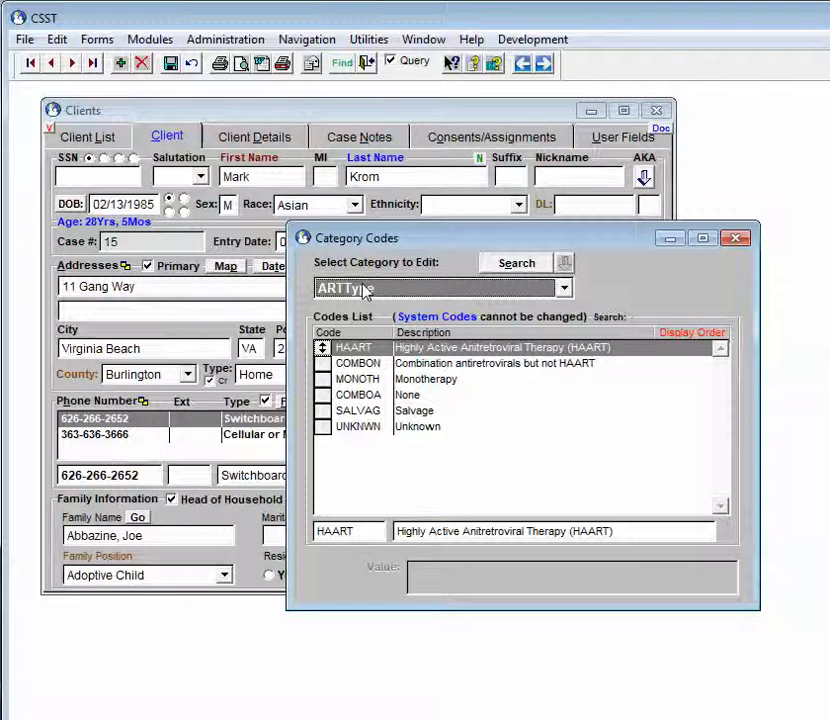
left_click(566, 289)
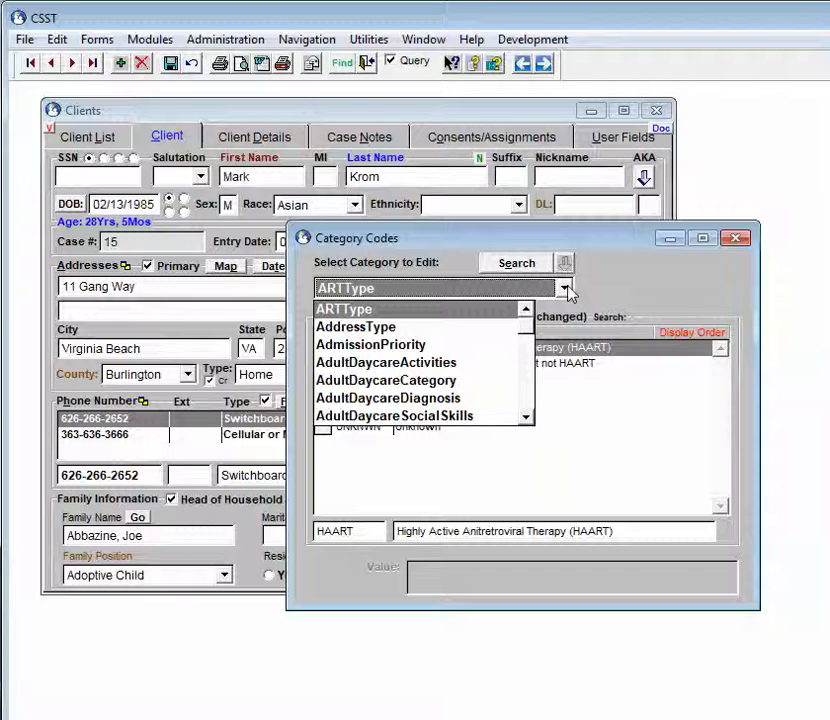
type("oc")
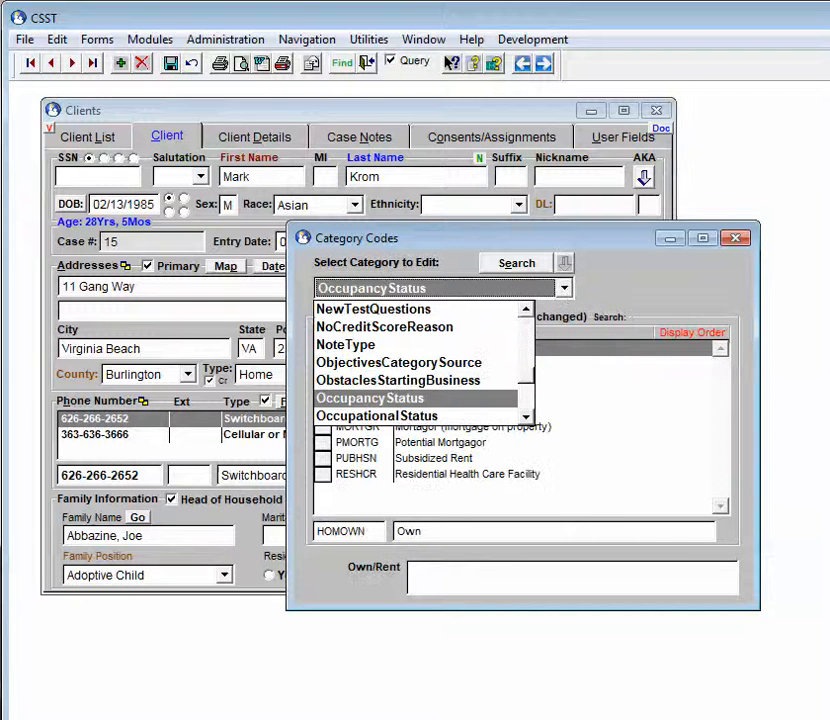
left_click(567, 289)
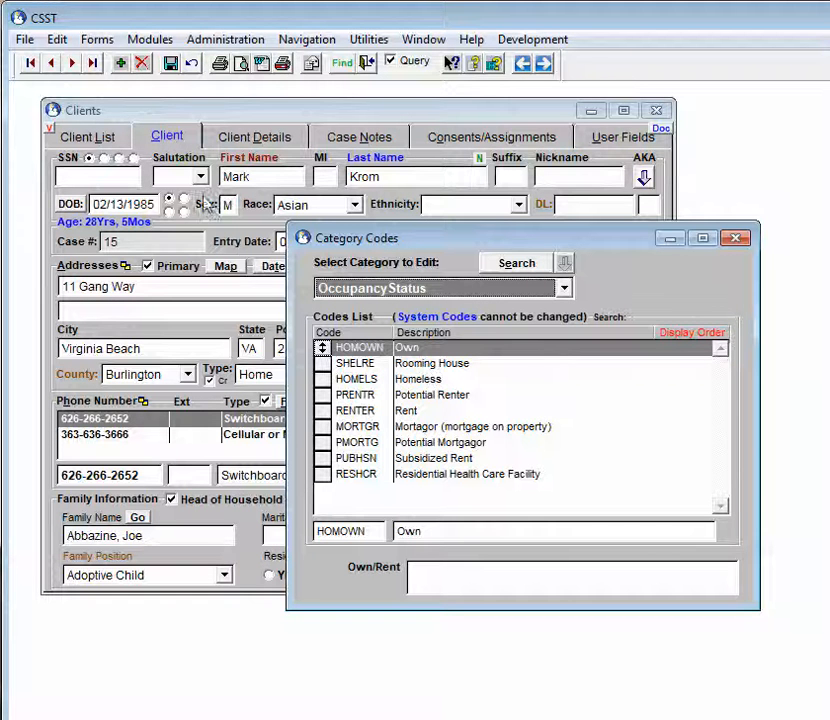
Add an OccupancyStatus code LAWENF with the description "Custody of Law Enforcement" and save it.
left_click(120, 62)
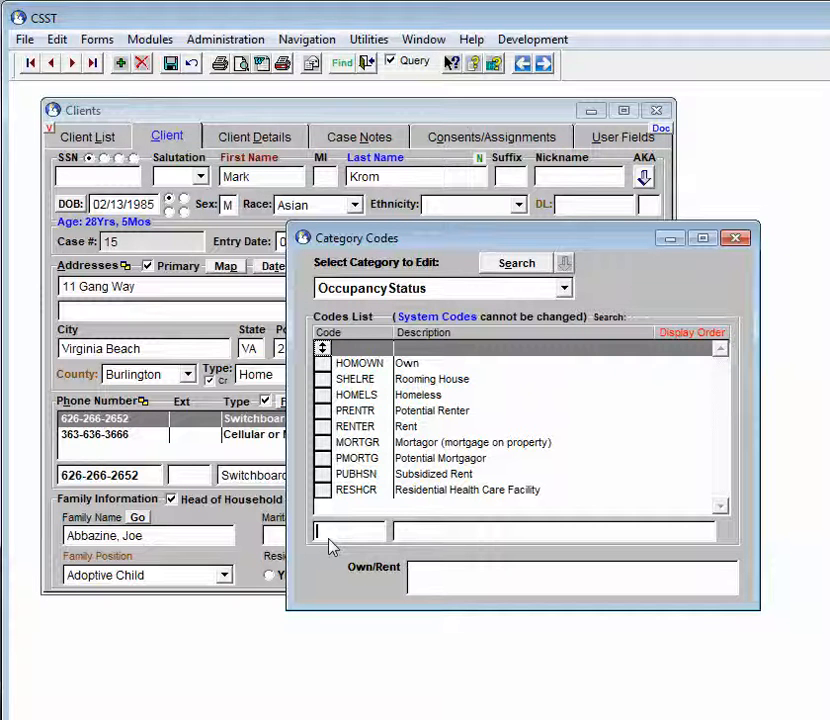
type("LAWENF")
key("Tab")
type("c")
key("BackSpace")
type("Custody of")
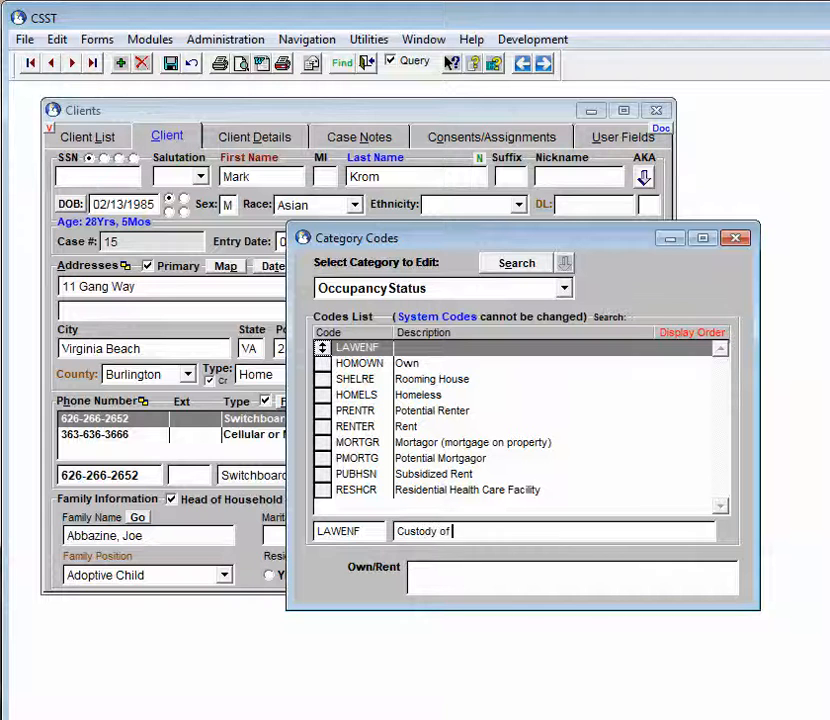
type(" Law E")
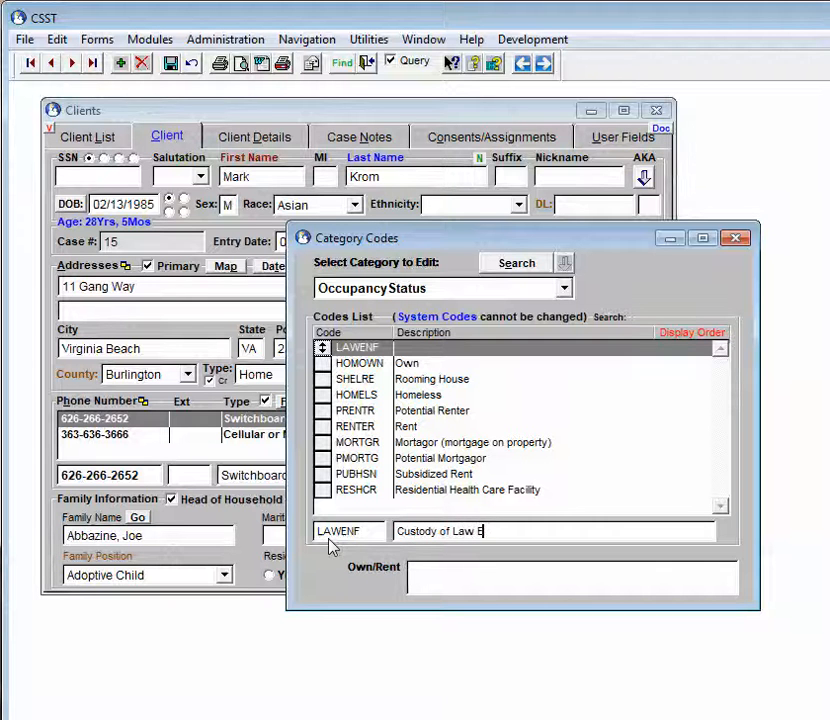
type("nforcement")
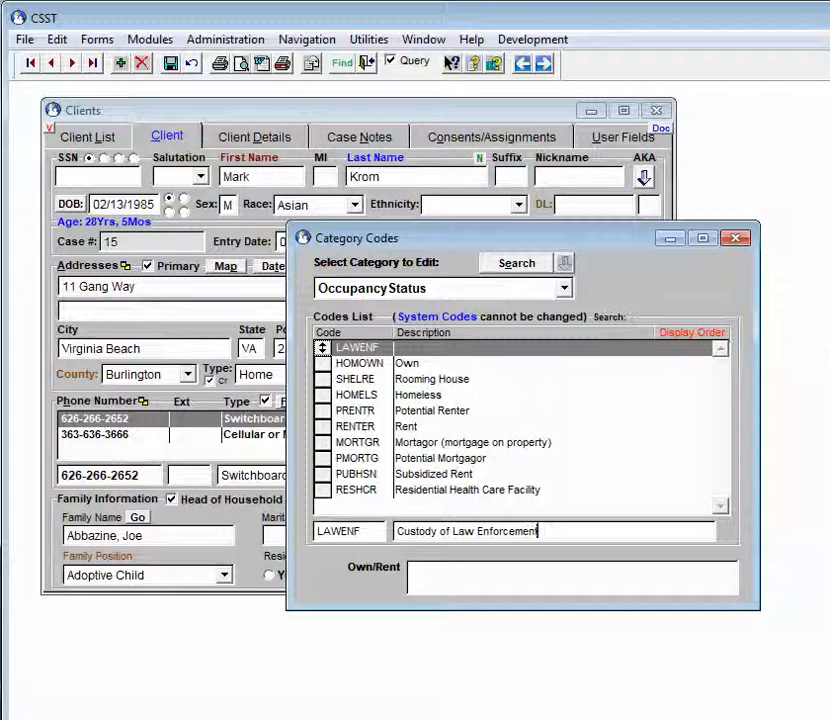
left_click(119, 63)
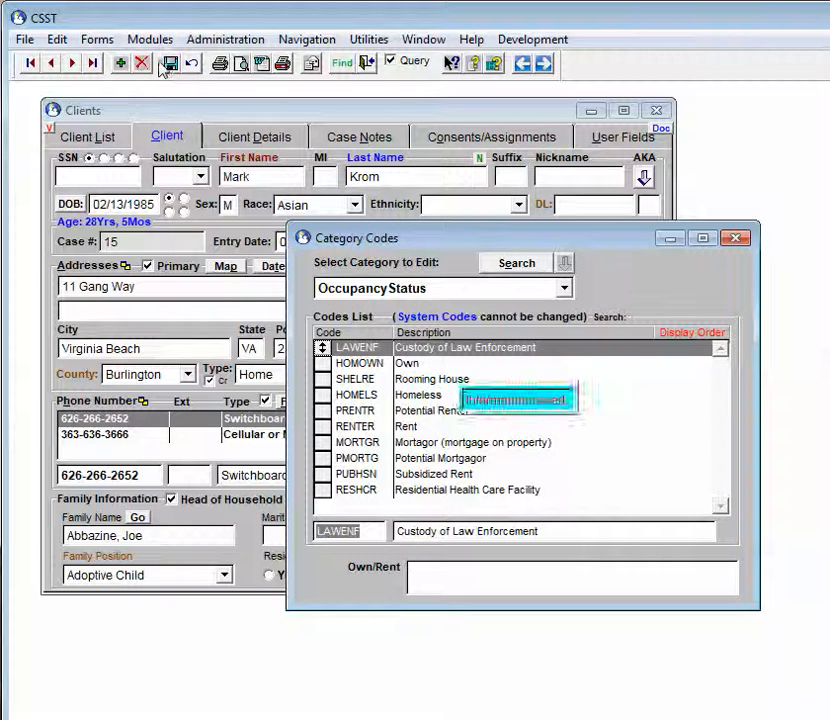
Add an OccupancyStatus code HALFHS with the description "Half-way House", save it and close the Category Codes editor.
left_click(120, 63)
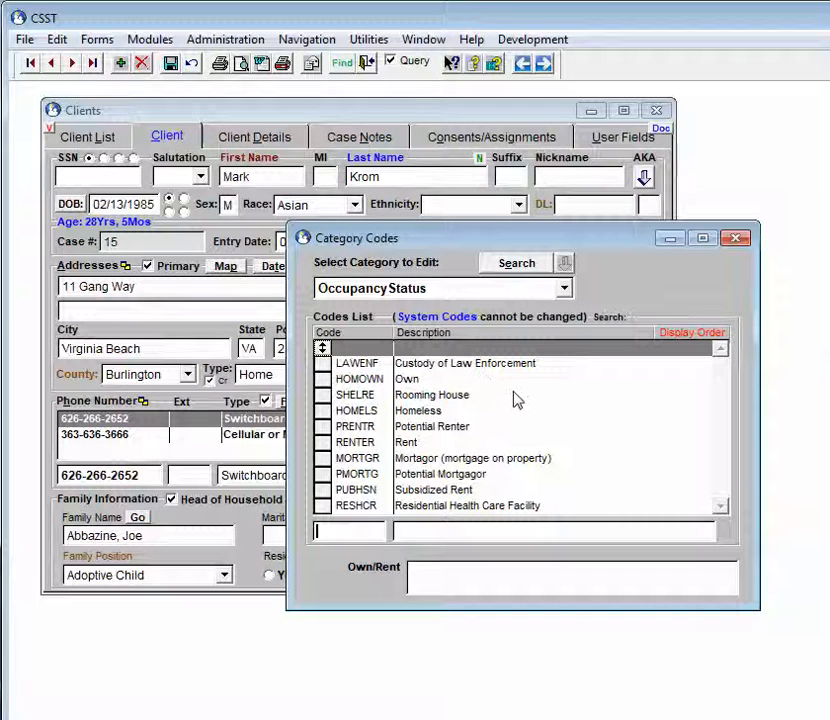
type("HA")
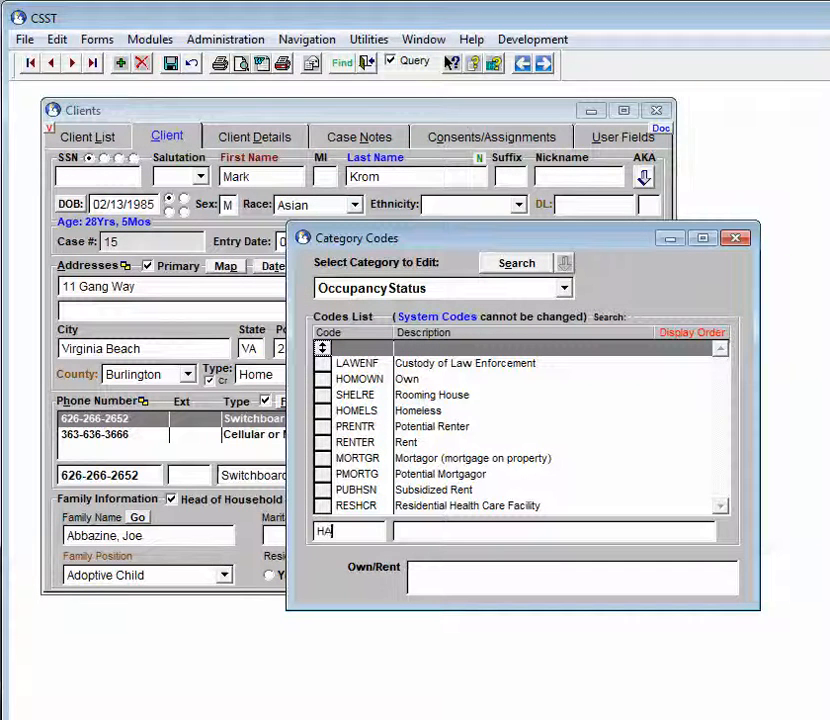
type("LFHS")
key("Tab")
type("Ha")
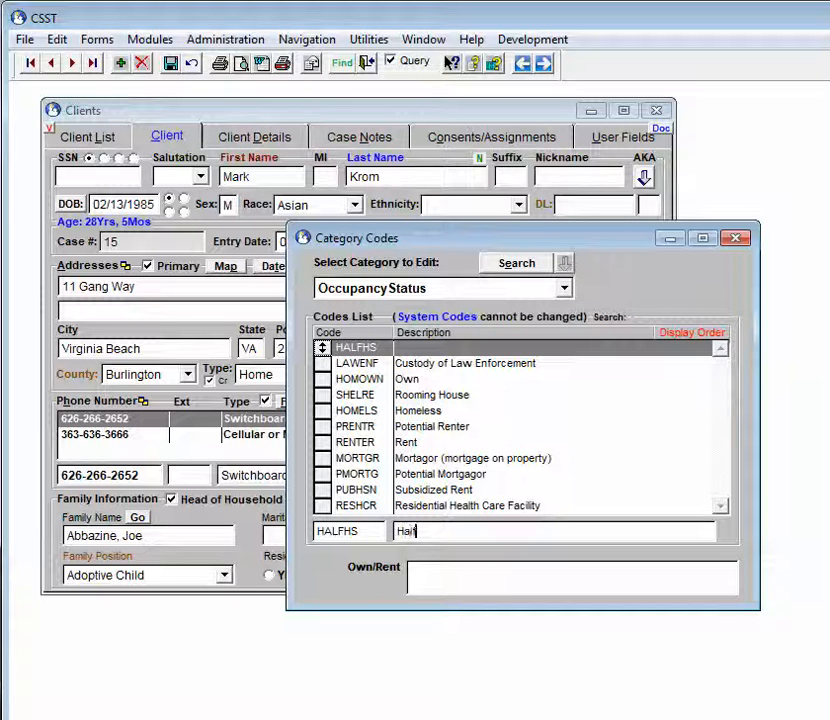
type("lf-way House")
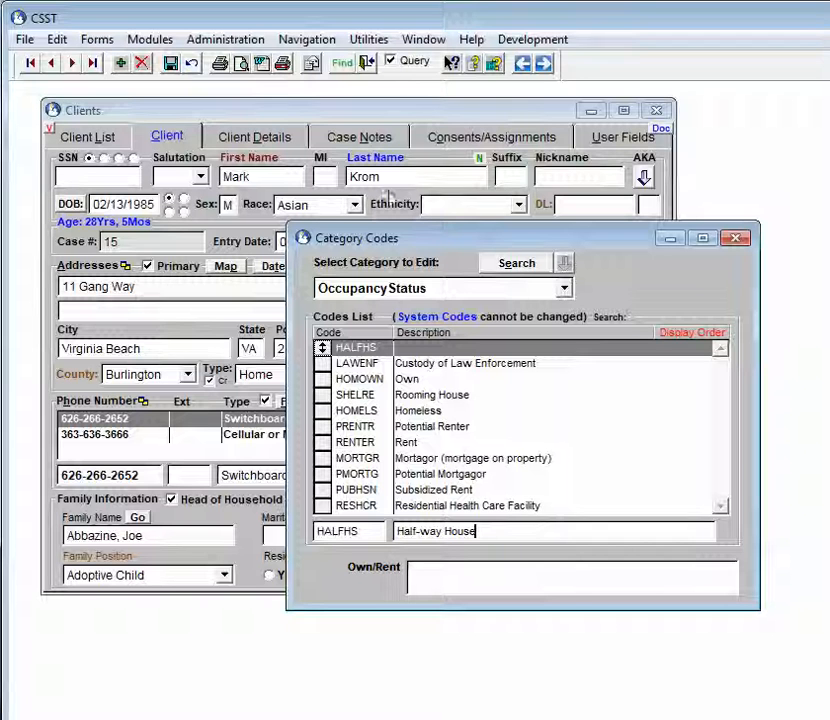
left_click(172, 64)
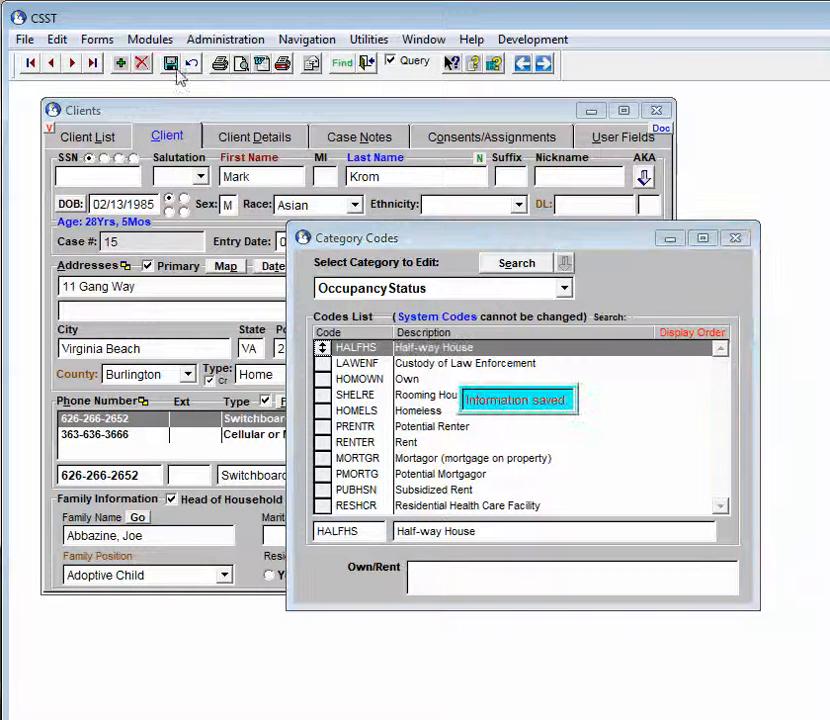
left_click(736, 239)
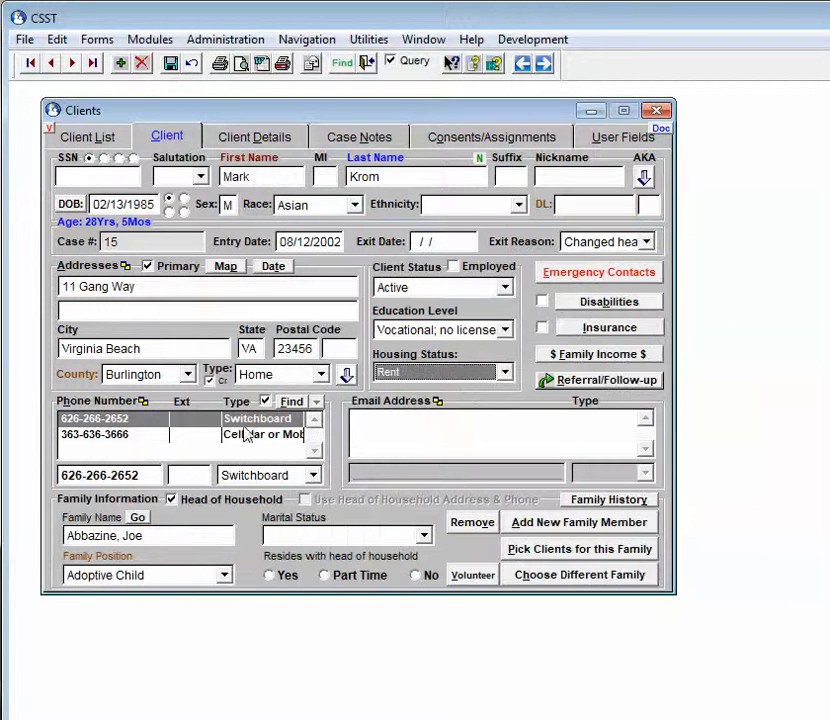
Check the start of the client's Housing Status choices for the new entries without changing the selection.
left_click(504, 372)
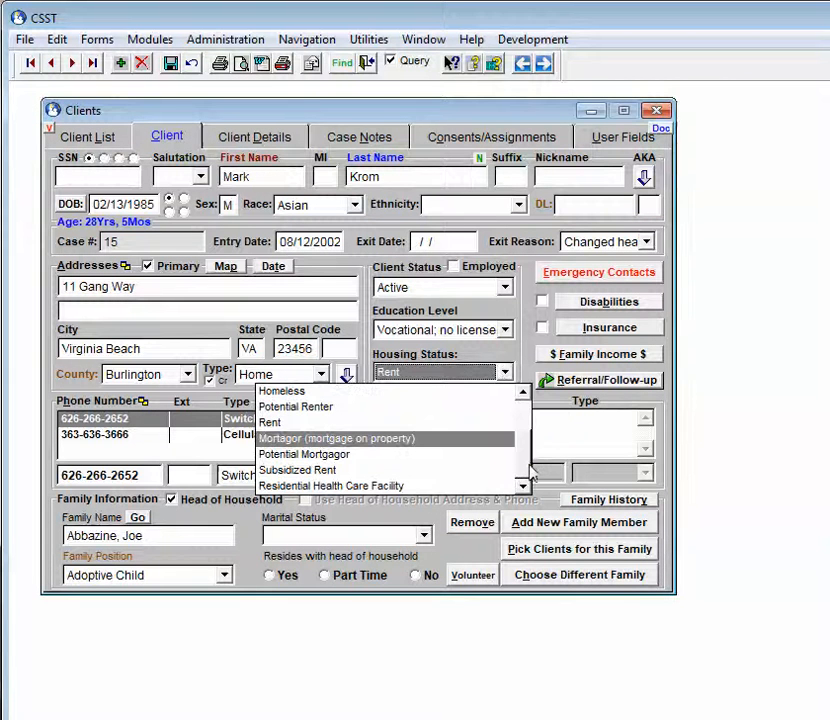
left_click(523, 392)
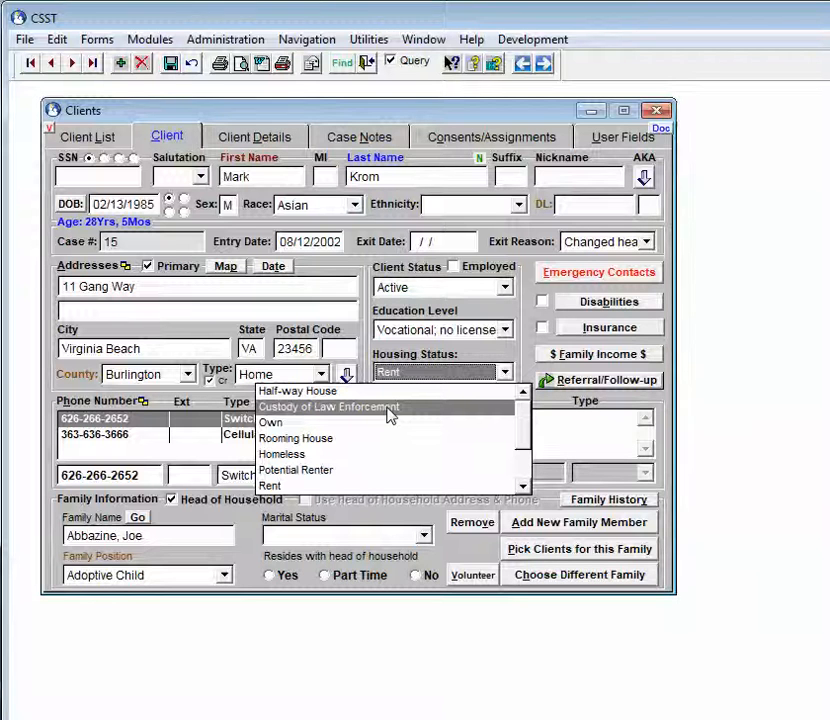
left_click(455, 380)
left_click(455, 380)
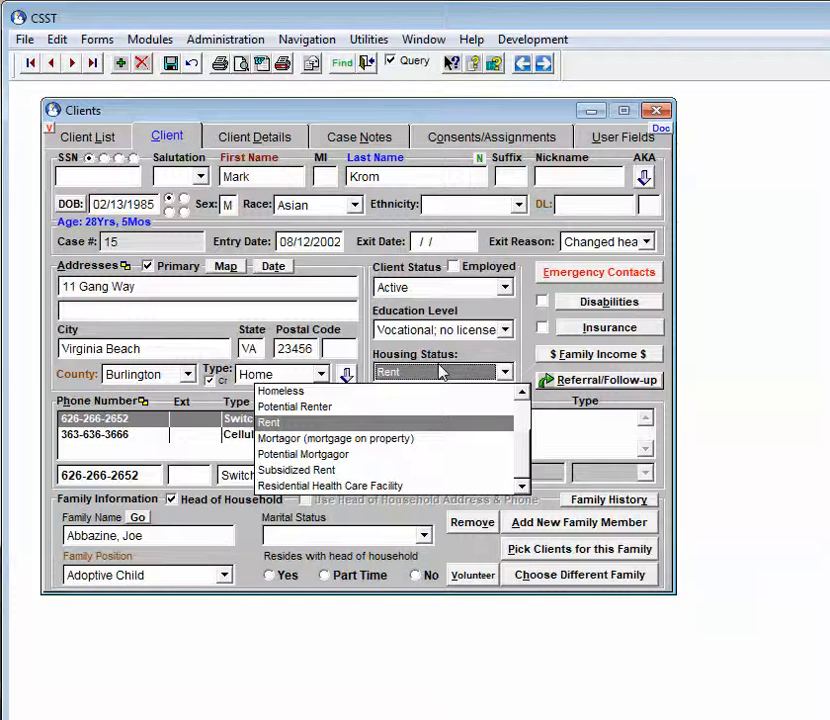
left_click(457, 378)
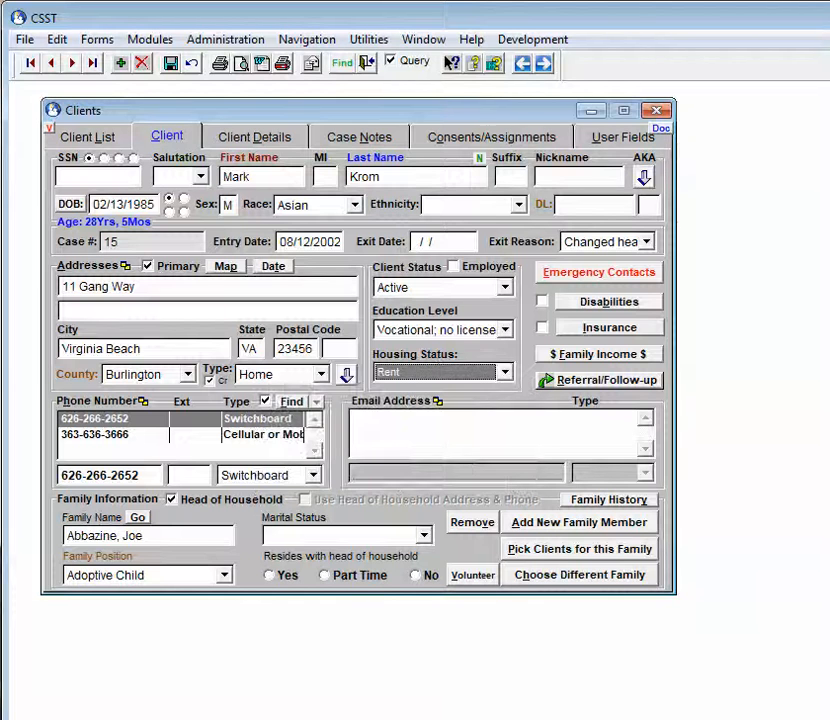
Reopen the Category Codes editor and load the OccupancyStatus category again.
left_click(205, 40)
left_click(238, 166)
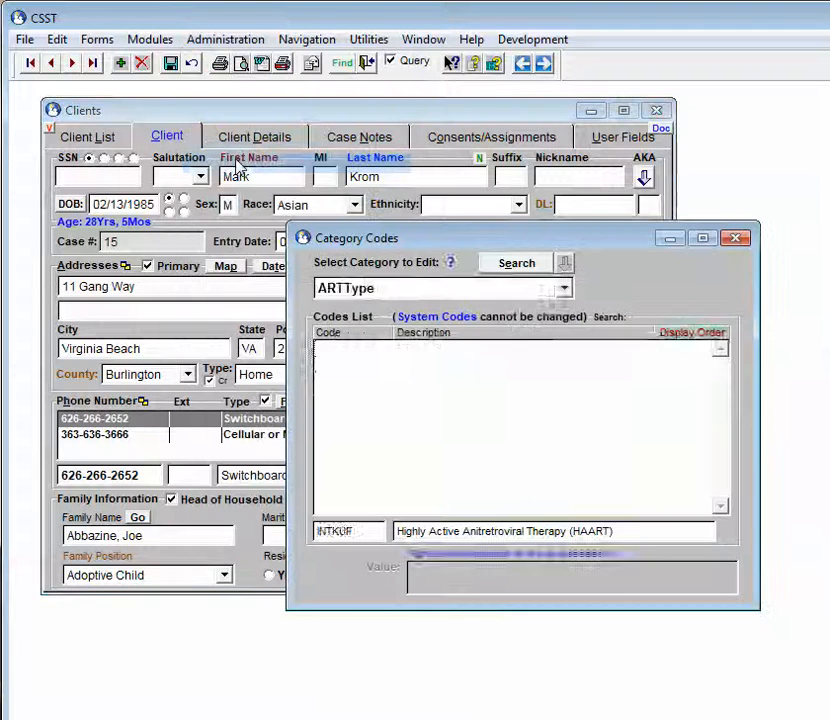
left_click(565, 289)
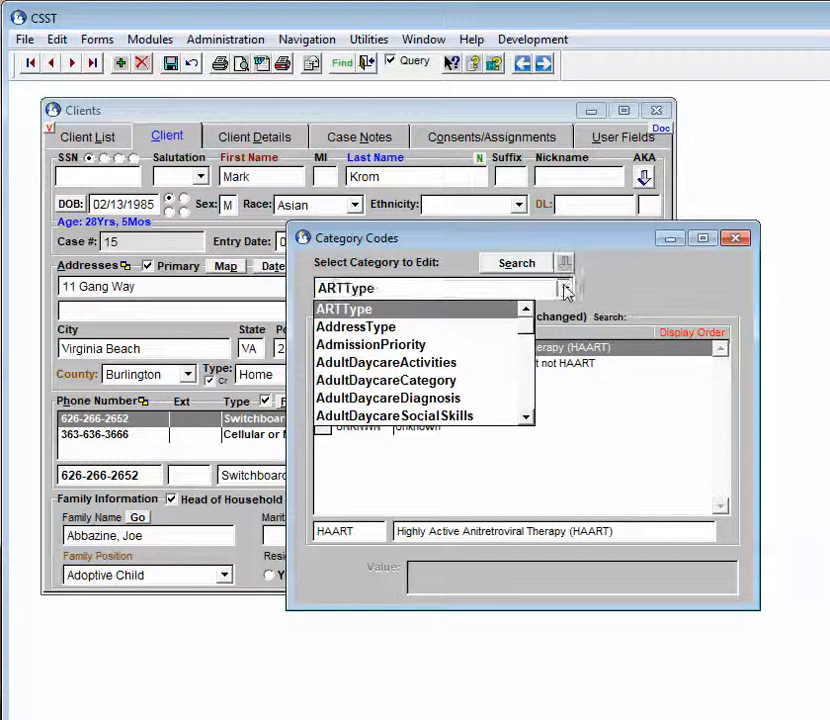
type("oc")
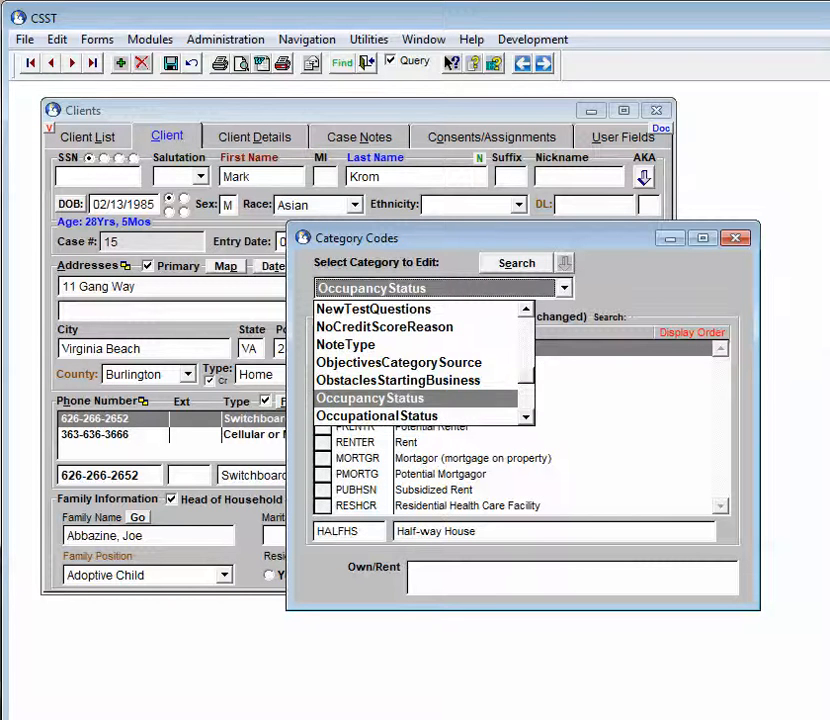
key("Return")
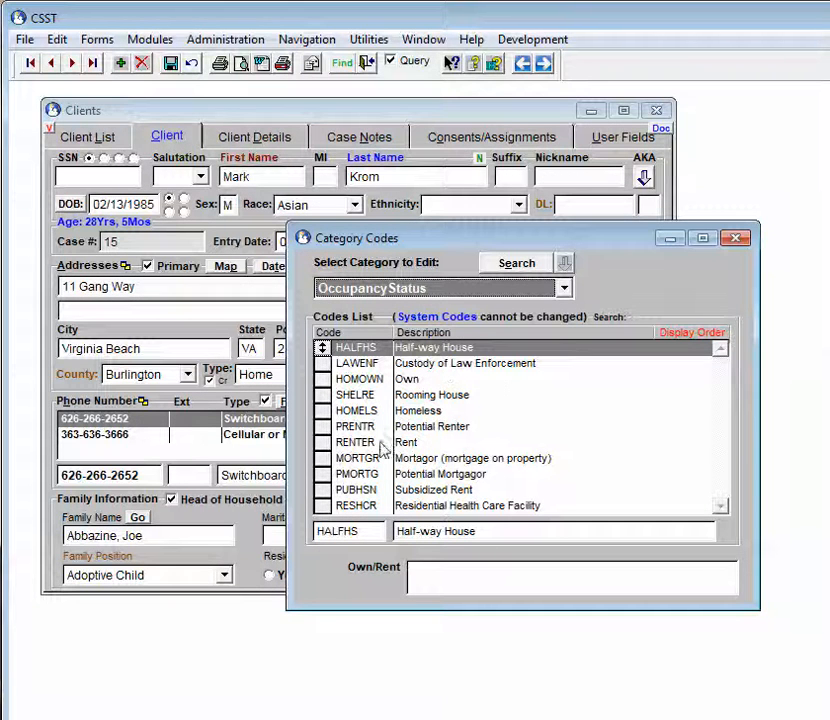
View the OccupancyStatus codes sorted by description, by code, and finally by display order.
left_click(420, 340)
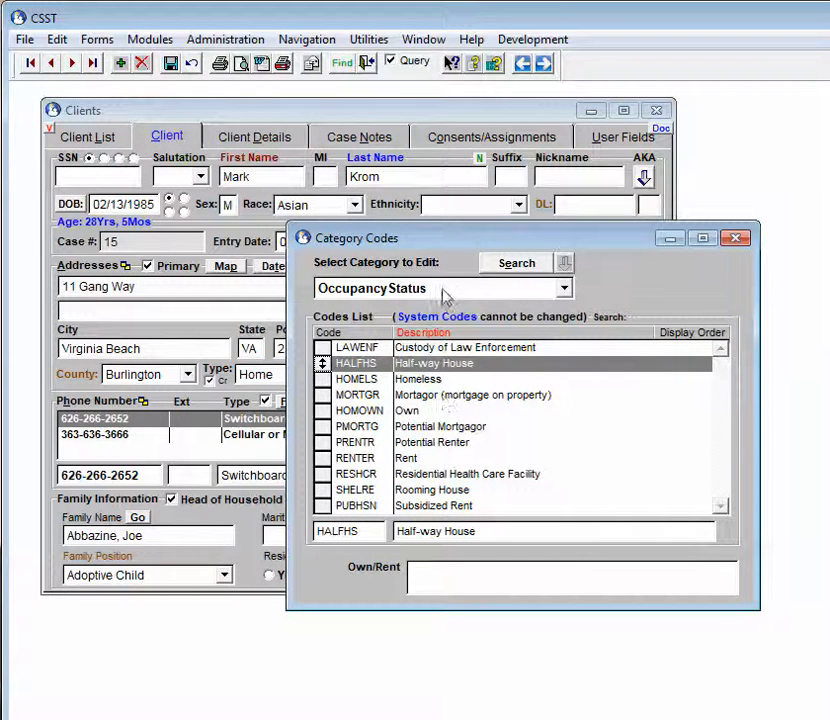
left_click(325, 336)
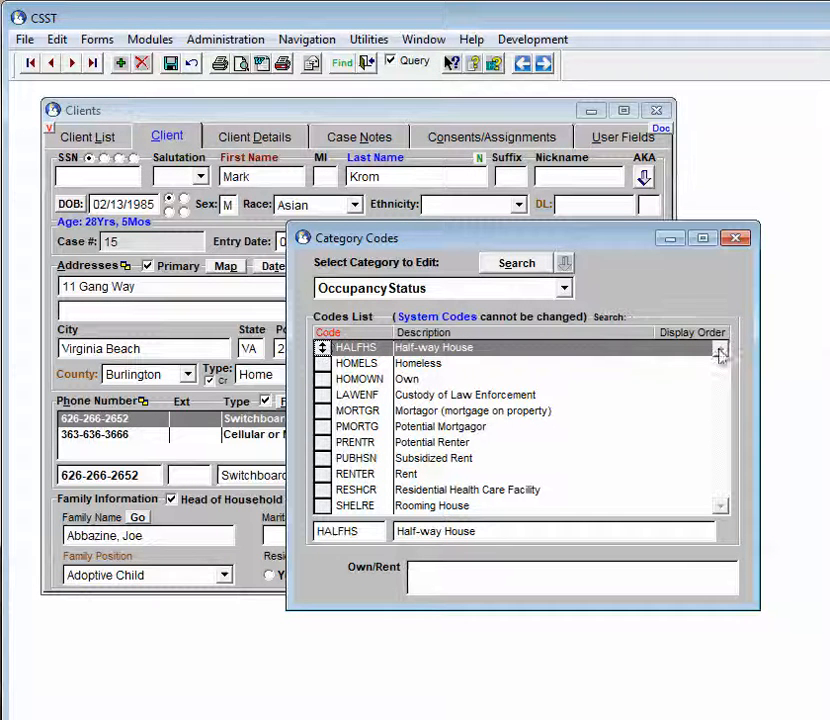
left_click(676, 341)
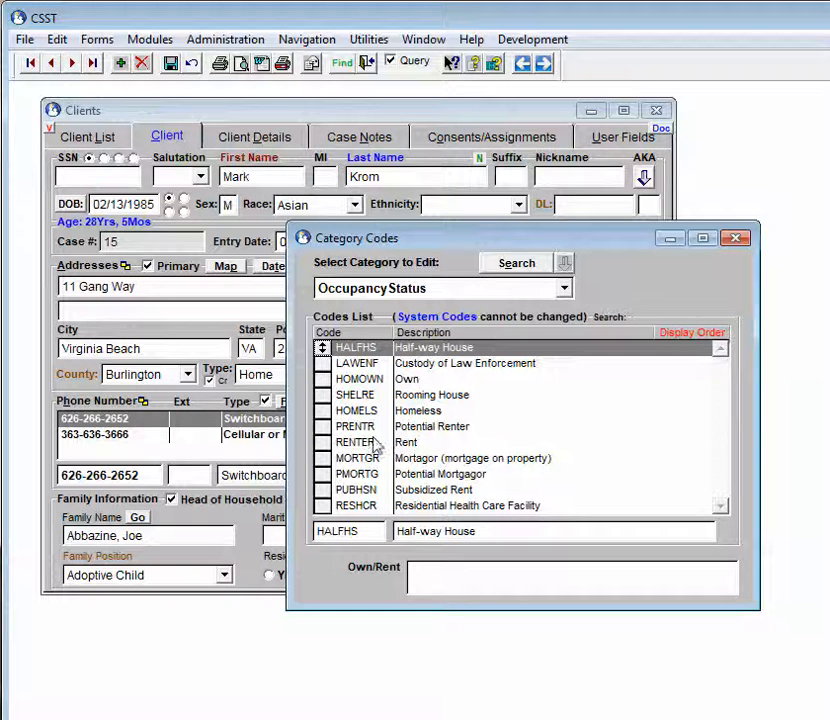
Reorder the codes with Homeless first and Half-way House and Custody of Law Enforcement directly below Mortagor (mortgage on property), and save the order.
left_click(322, 412)
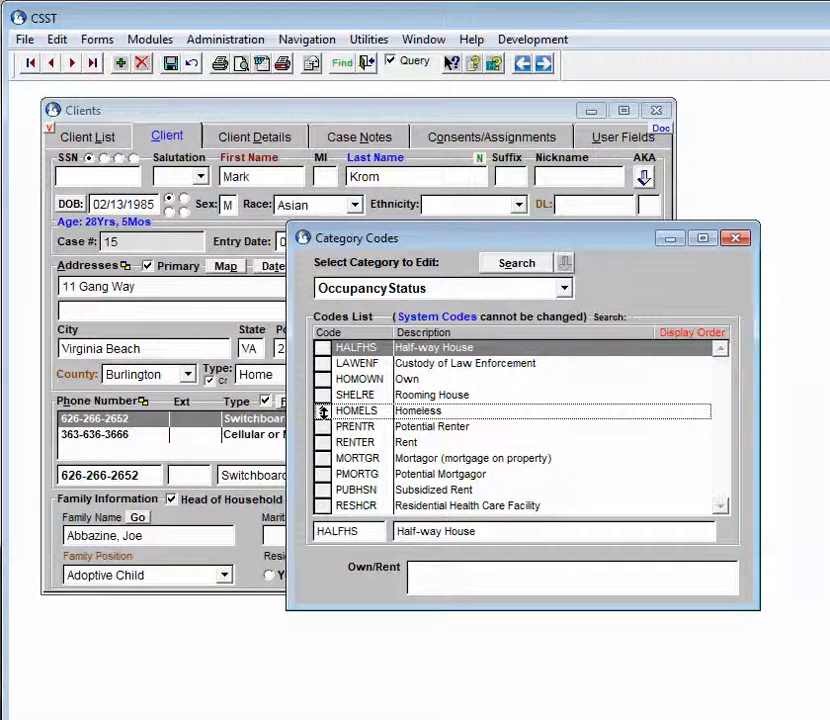
left_click_drag(322, 412, 322, 458)
left_click_drag(322, 368, 321, 459)
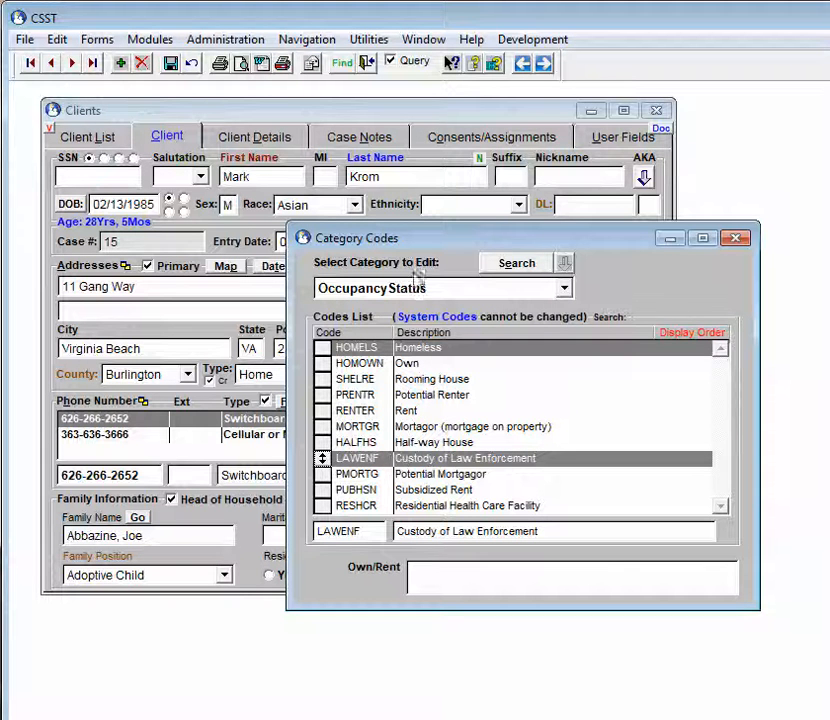
left_click(171, 64)
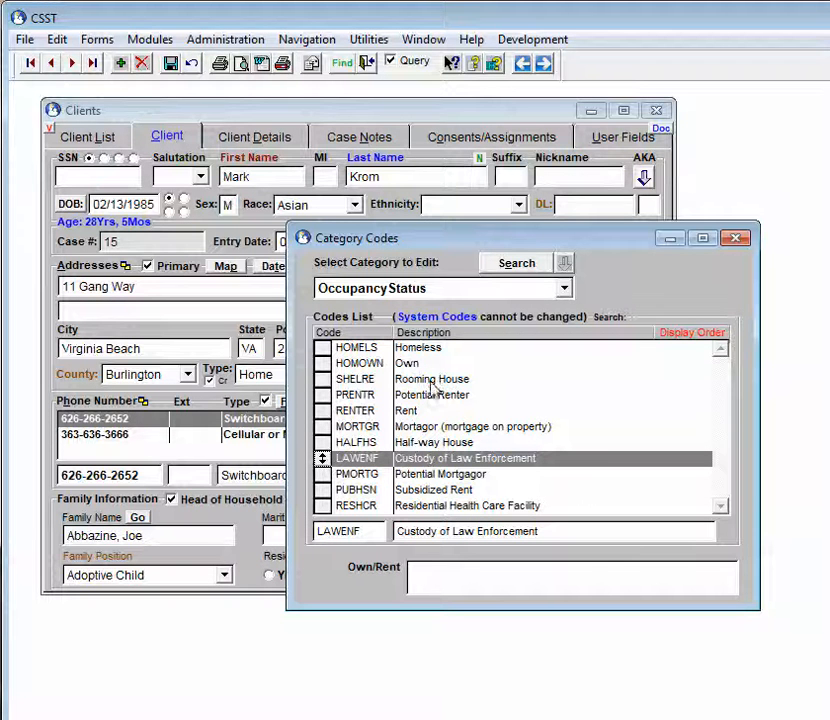
Close the Category Codes editor and check the order of the client's Housing Status choices from the start of the list.
left_click(737, 239)
left_click(506, 374)
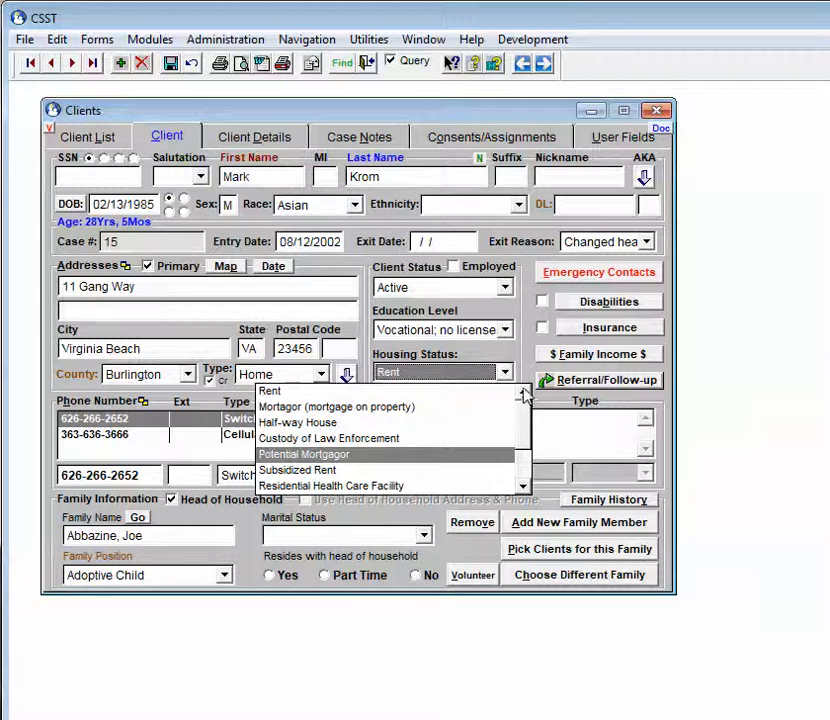
scroll(524, 396, "up", 2)
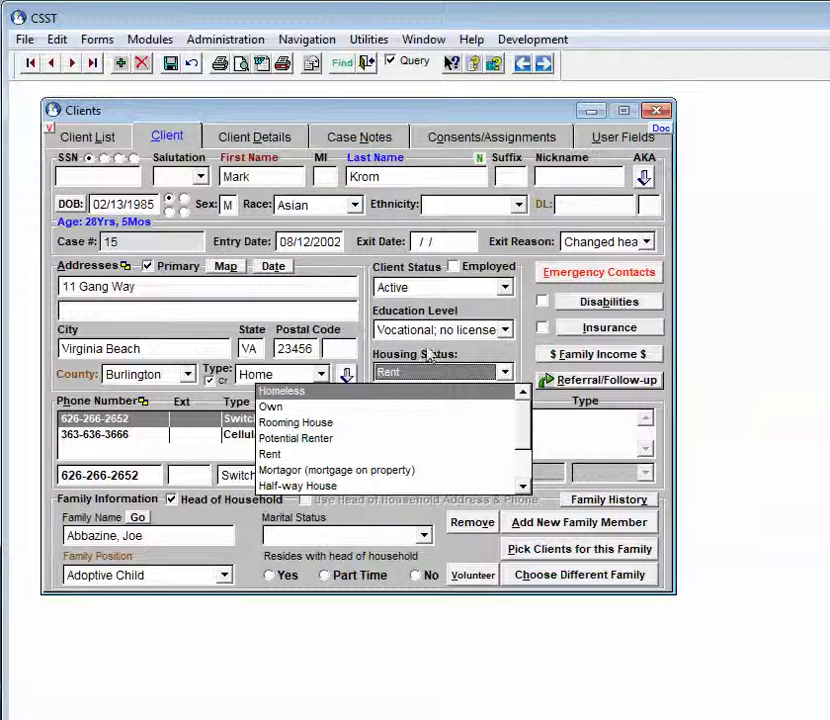
View the client's Client Status and Education Level choices without changing either selection, and open the Client Details page.
left_click(405, 288)
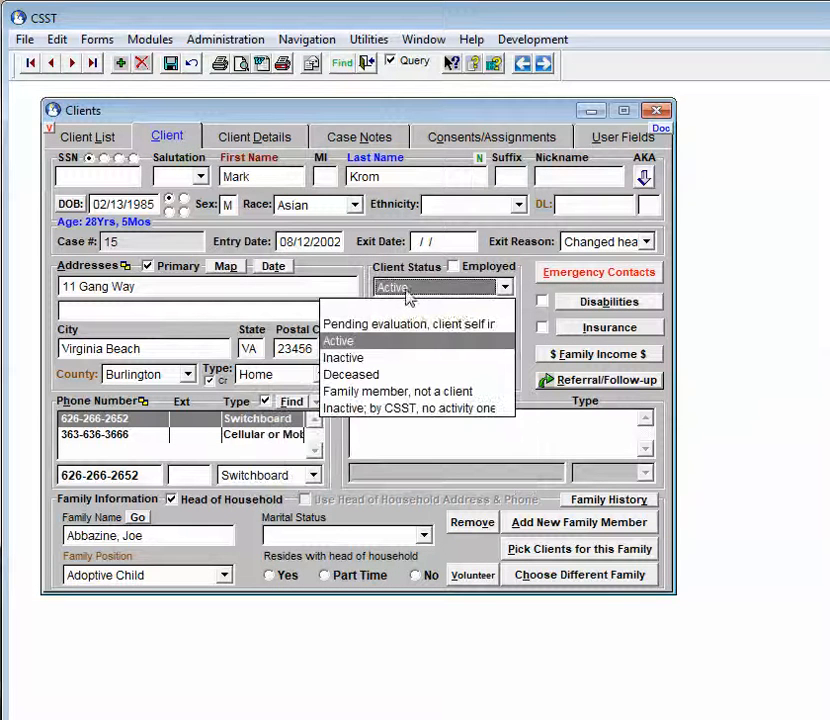
left_click(474, 290)
left_click(505, 331)
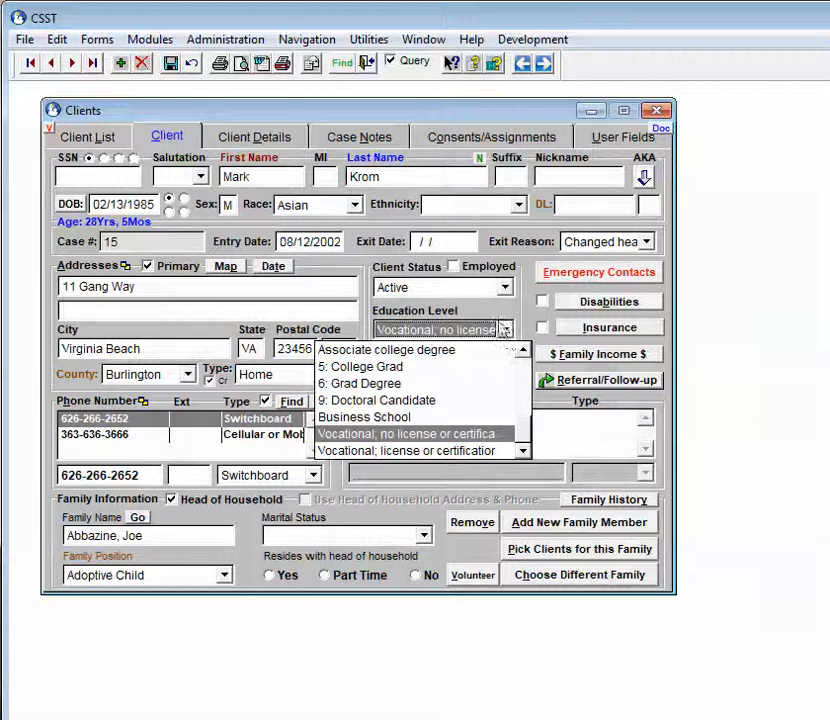
left_click(509, 341)
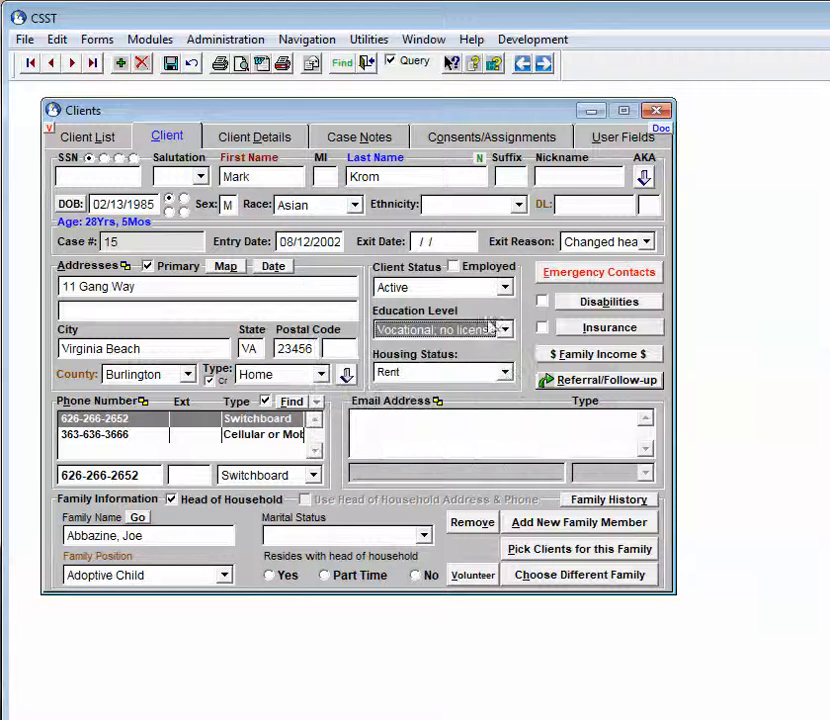
left_click(274, 145)
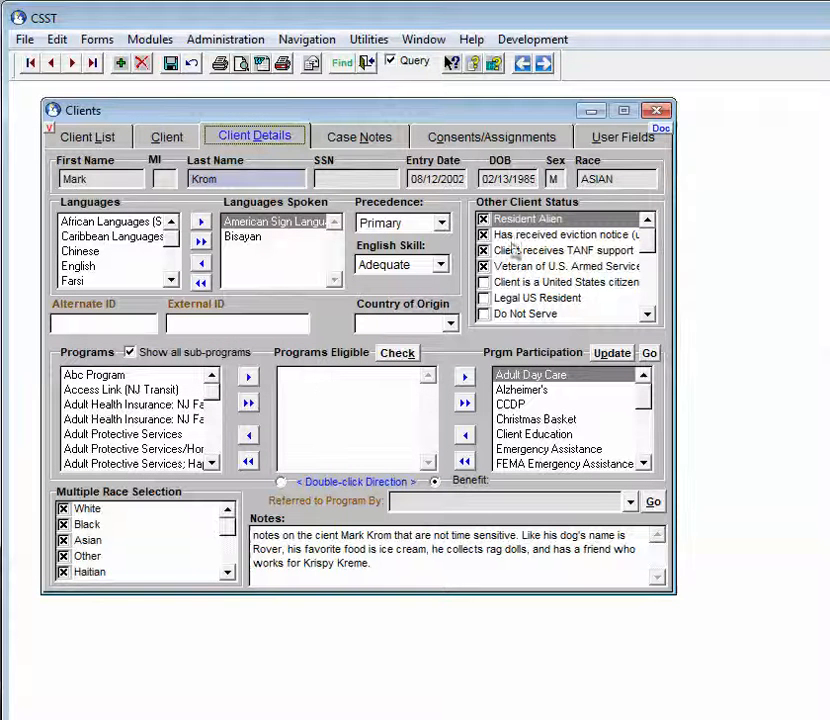